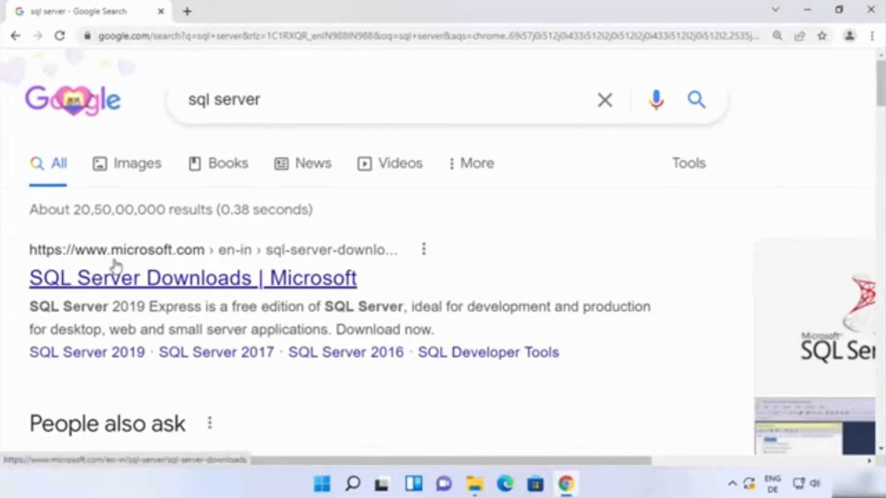
Open Microsoft's SQL Server Downloads page from the search results and decline the survey invitation
click(206, 281)
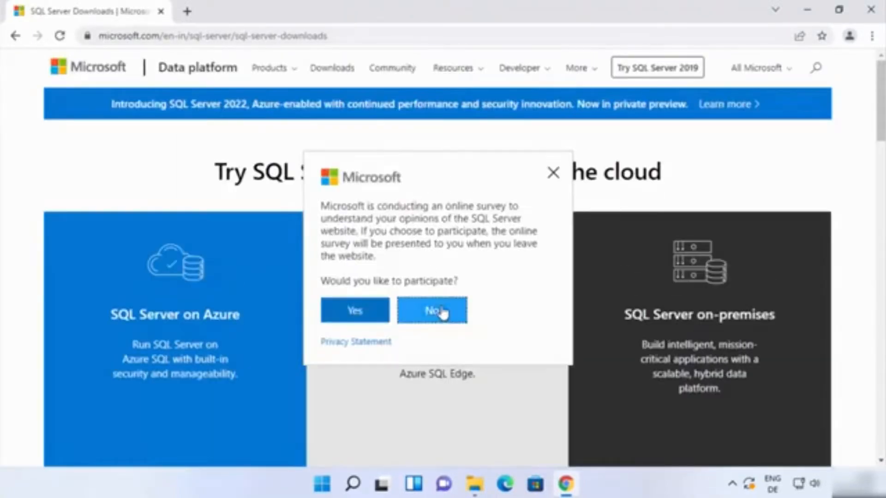
click(443, 310)
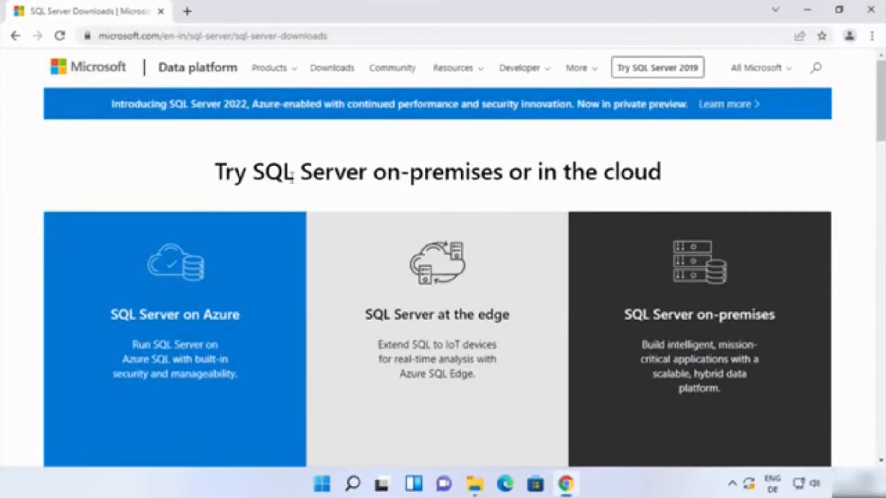
Find the free specialised editions on the page and download the SQL Server 2019 Express edition
scroll(297, 197, down, 3)
scroll(296, 200, down, 7)
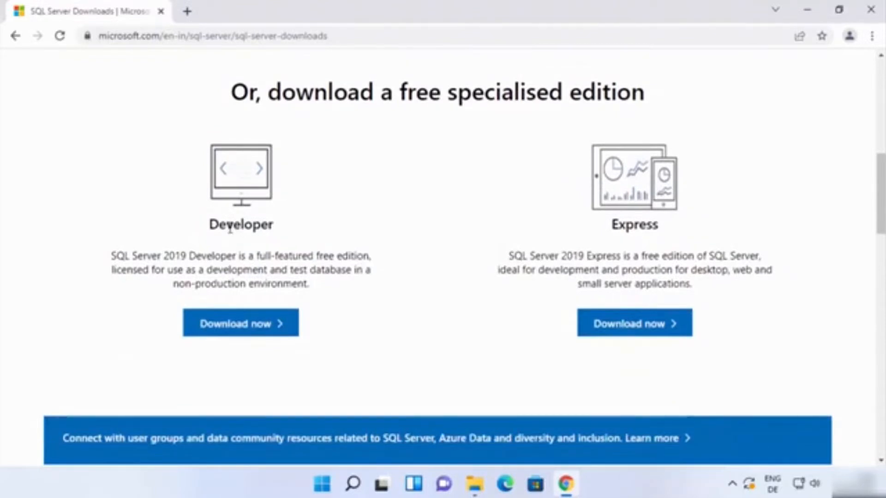
double_click(229, 228)
double_click(635, 227)
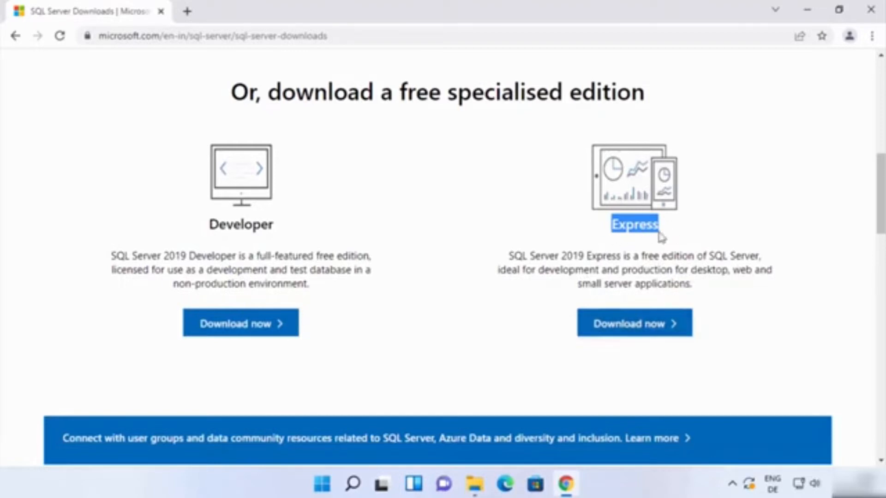
click(652, 255)
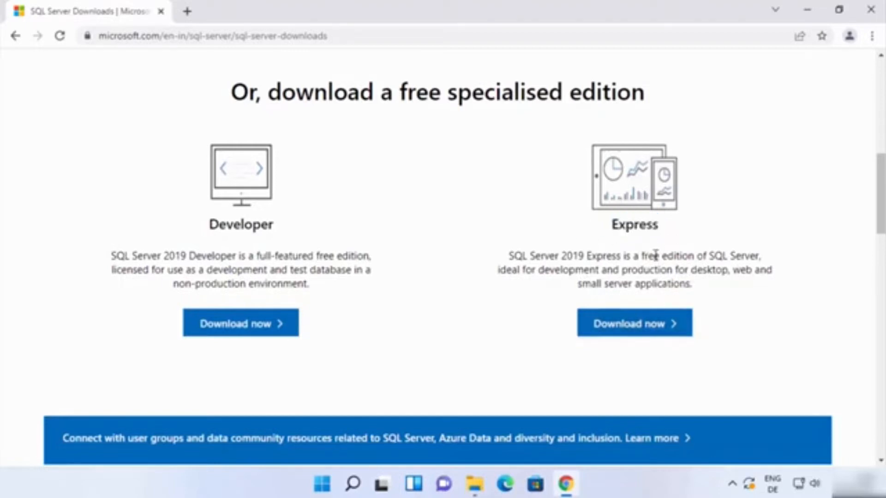
click(616, 328)
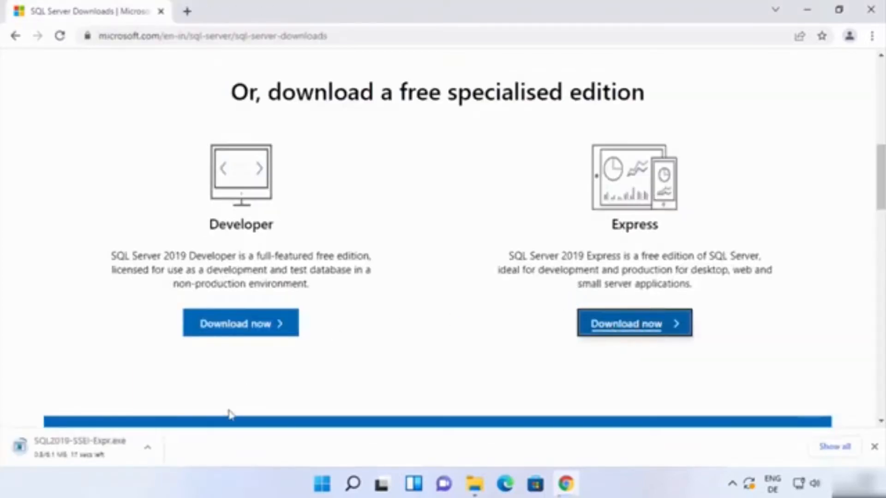
Run the downloaded SQL2019-SSEI-Expr.exe, minimize the browser and choose the Basic installation type
click(102, 454)
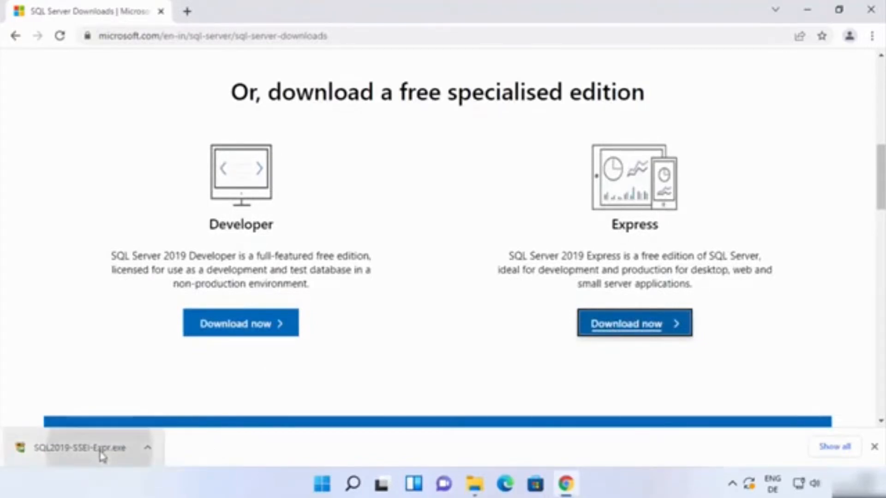
click(809, 16)
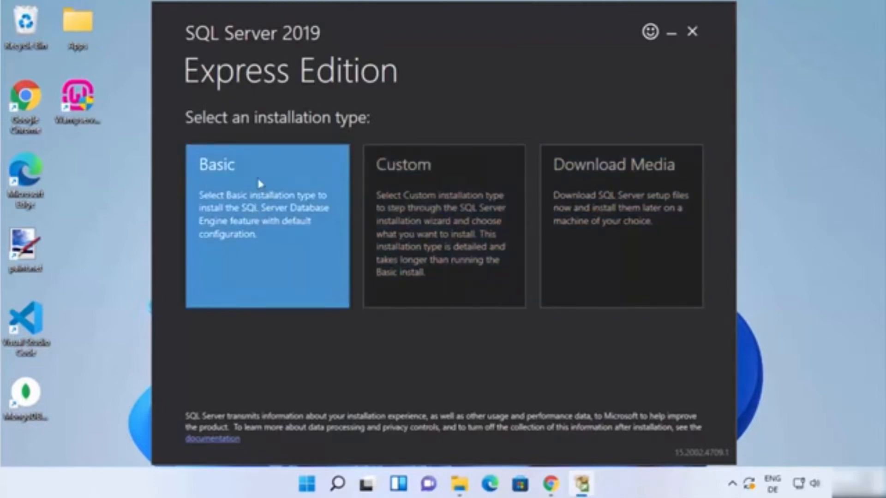
click(228, 170)
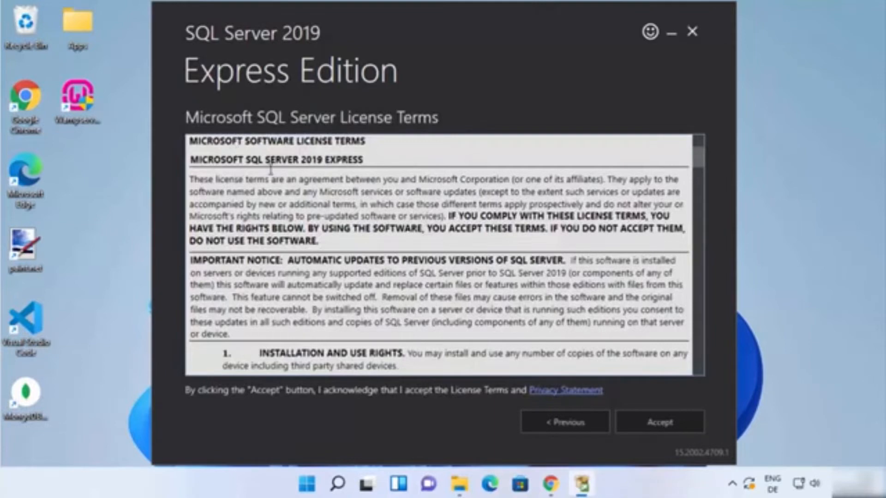
Read through the Microsoft SQL Server license terms and accept them
scroll(255, 168, down, 15)
scroll(305, 191, down, 10)
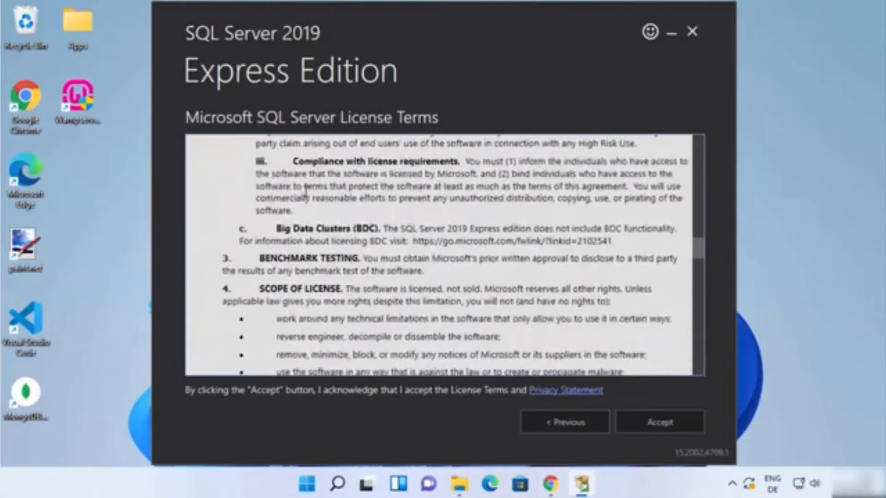
scroll(305, 191, down, 6)
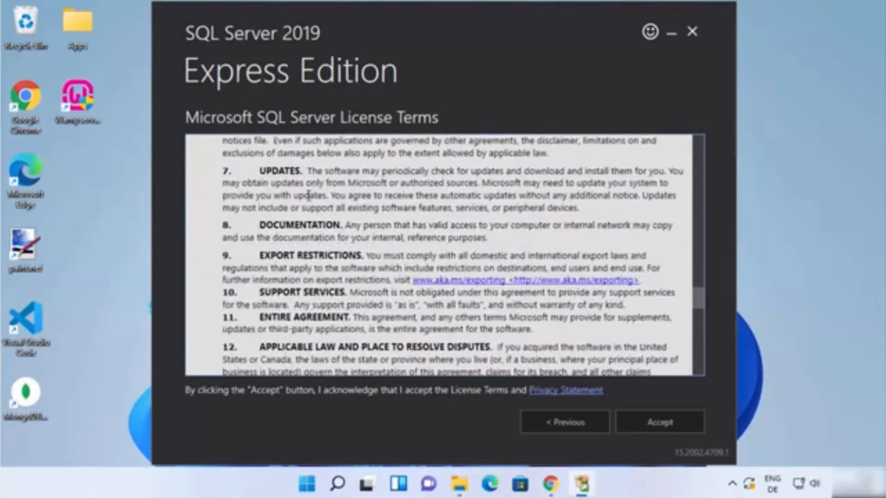
click(665, 423)
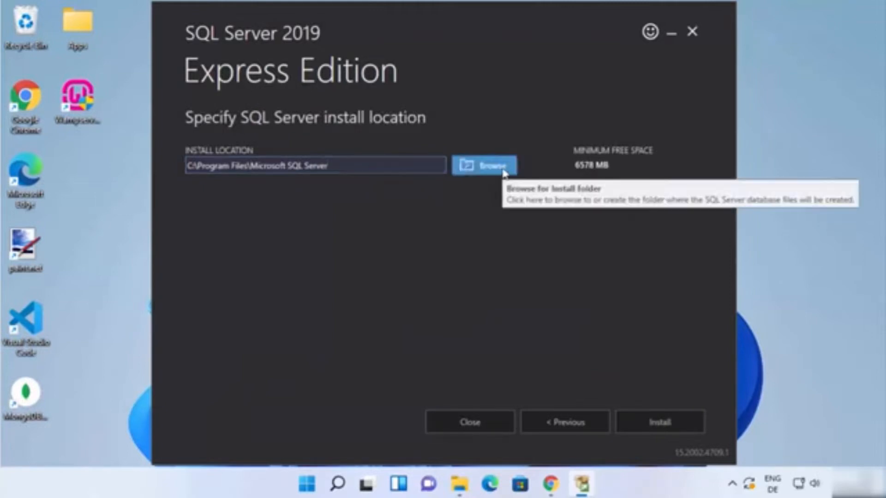
Check the folder choices, keep C:\Program Files\Microsoft SQL Server as the install location and start the installation
click(488, 172)
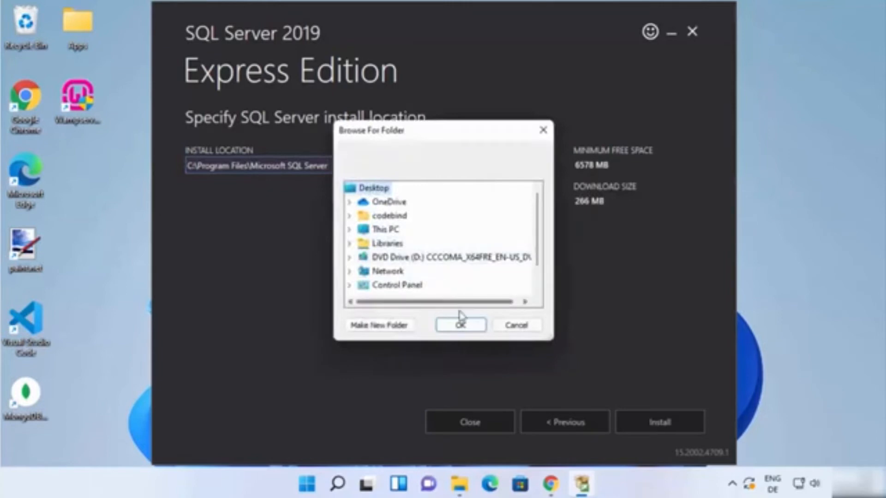
click(517, 326)
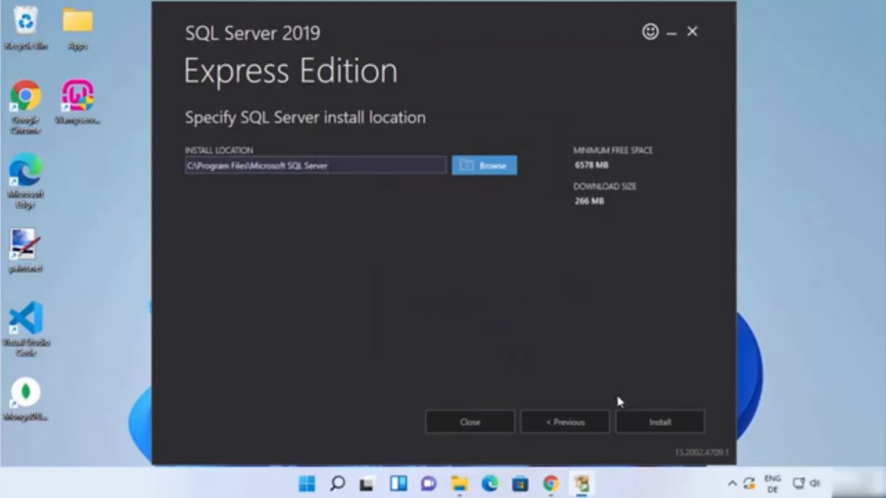
click(641, 427)
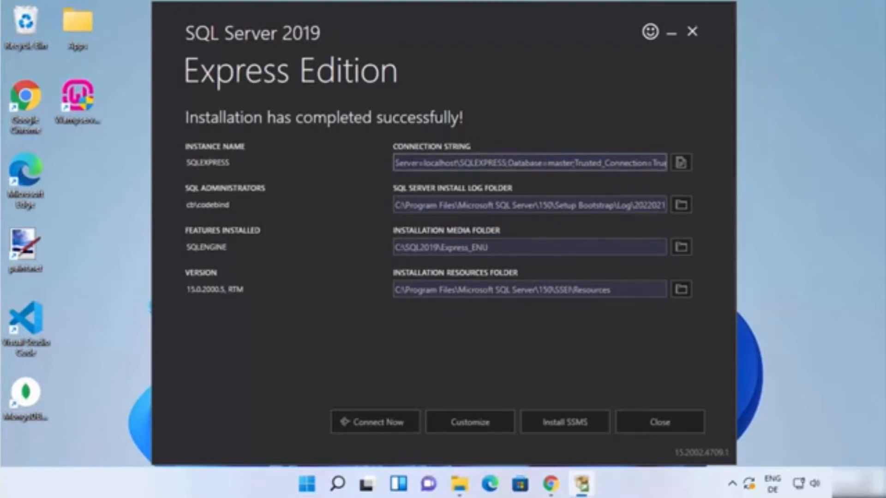
Copy the instance's connection string and examine the install log, installation media and installation resources folder paths
click(680, 164)
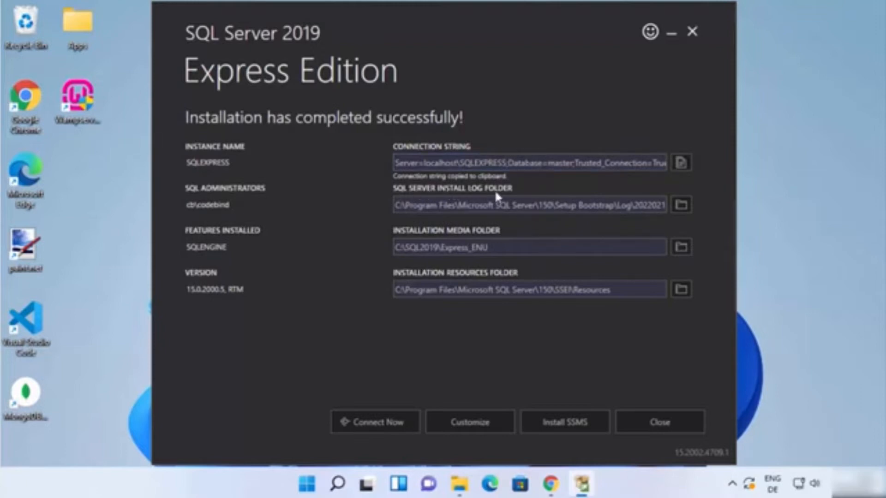
drag(552, 205, 664, 205)
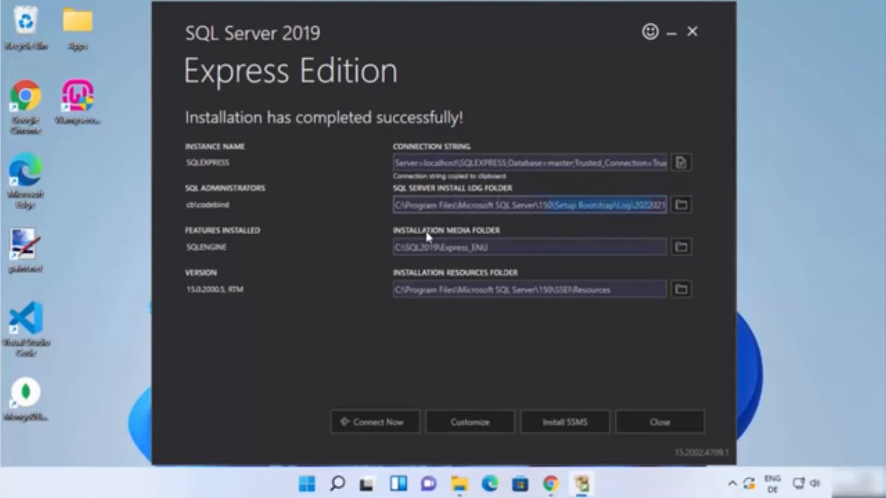
drag(488, 248, 380, 242)
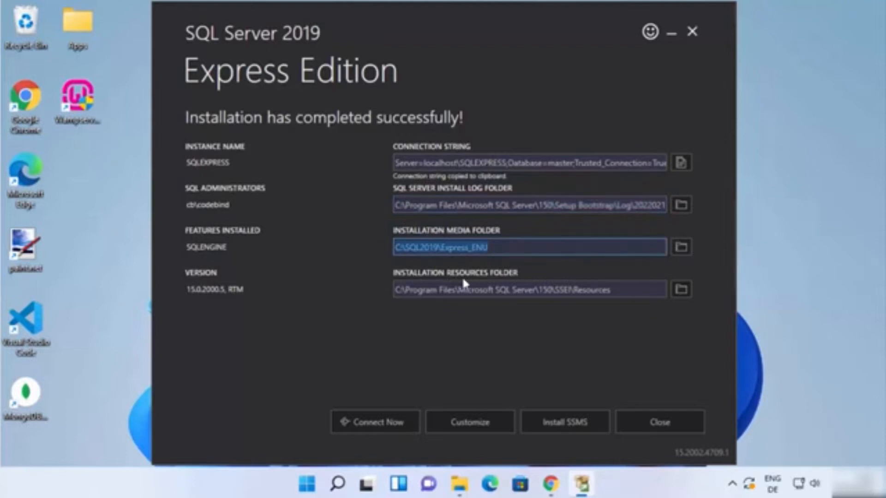
drag(418, 290, 613, 289)
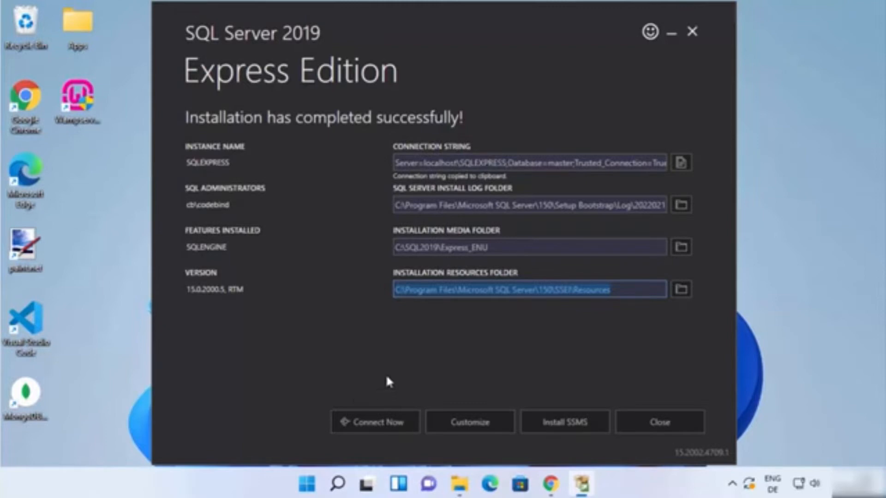
Connect to the installed SQLEXPRESS instance through SQLCMD, then return to the installer and choose to customize the installation
click(375, 426)
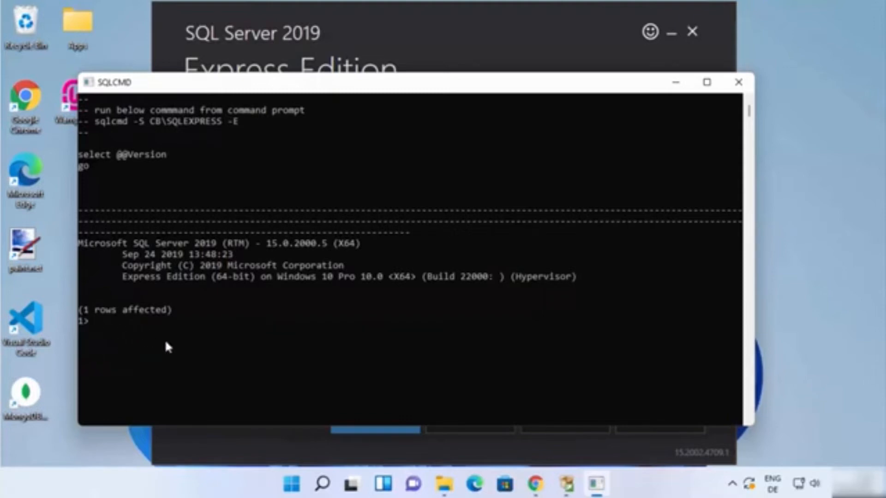
click(257, 439)
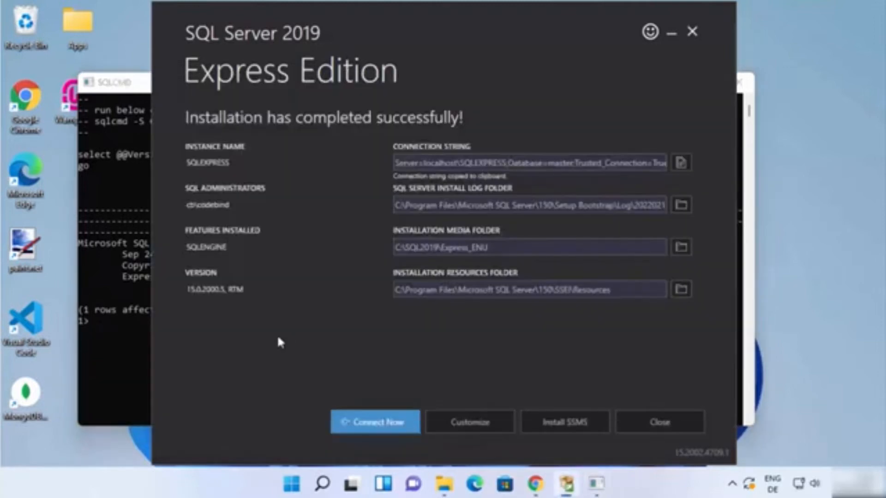
click(461, 422)
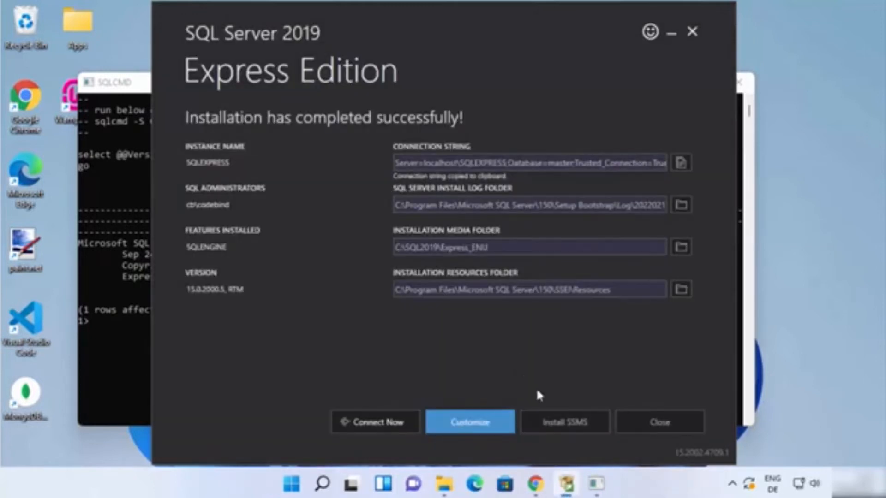
Open the SSMS download page from the installer, maximize it and download SQL Server Management Studio (SSMS) 18.10
click(559, 426)
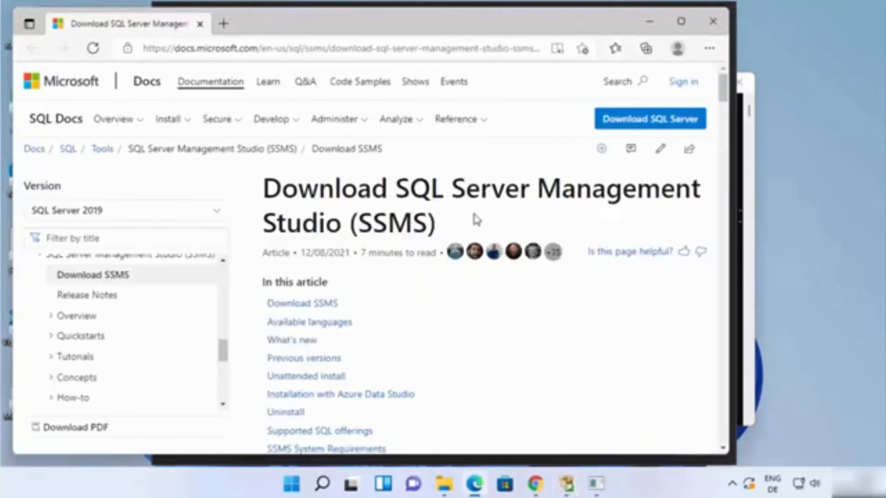
click(681, 22)
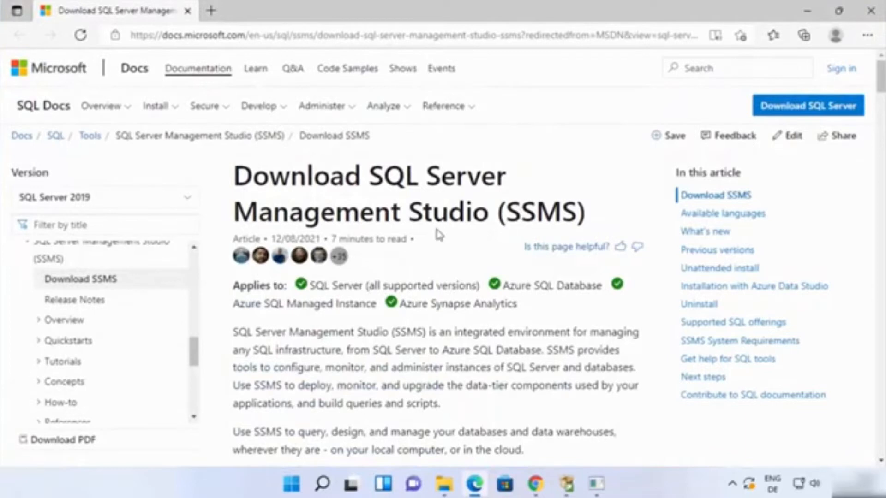
scroll(421, 223, down, 5)
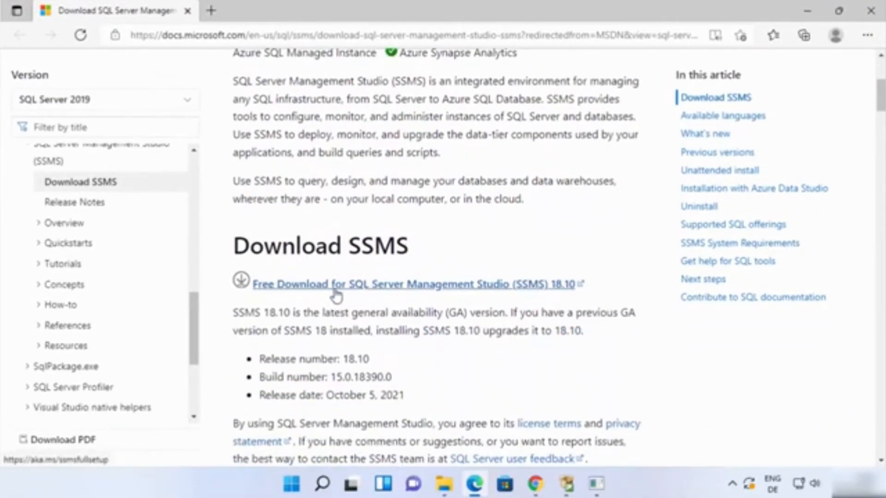
click(461, 288)
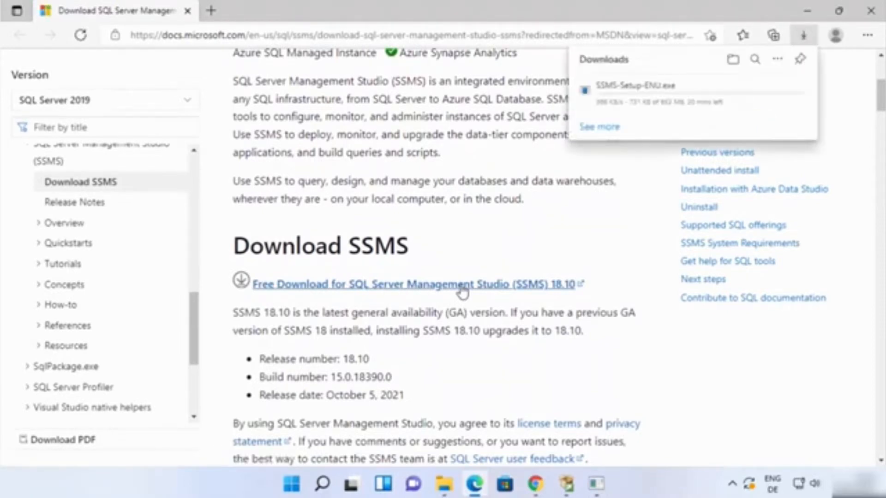
Run the downloaded SSMS-Setup-ENU.exe and allow it to make changes to the device
mouse_move(644, 99)
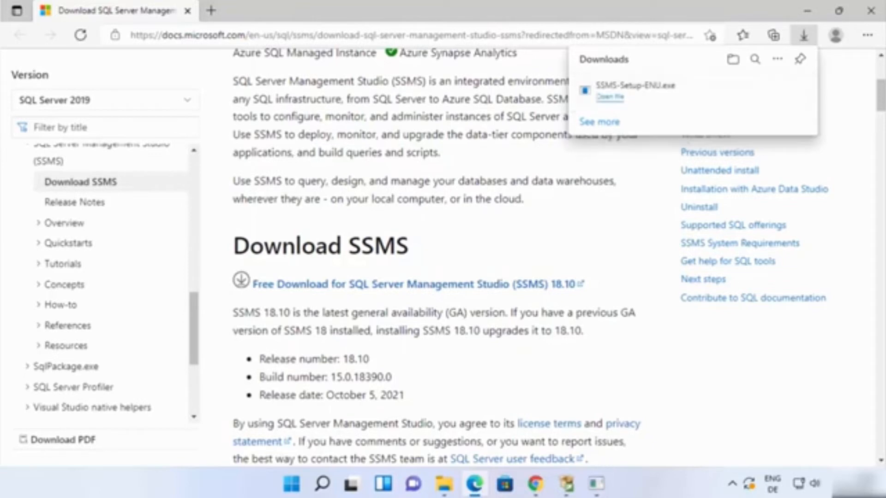
click(655, 93)
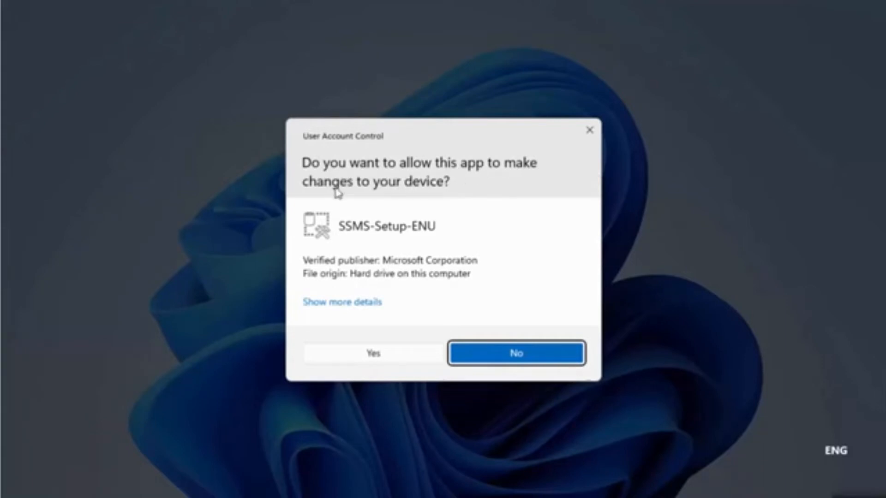
click(375, 354)
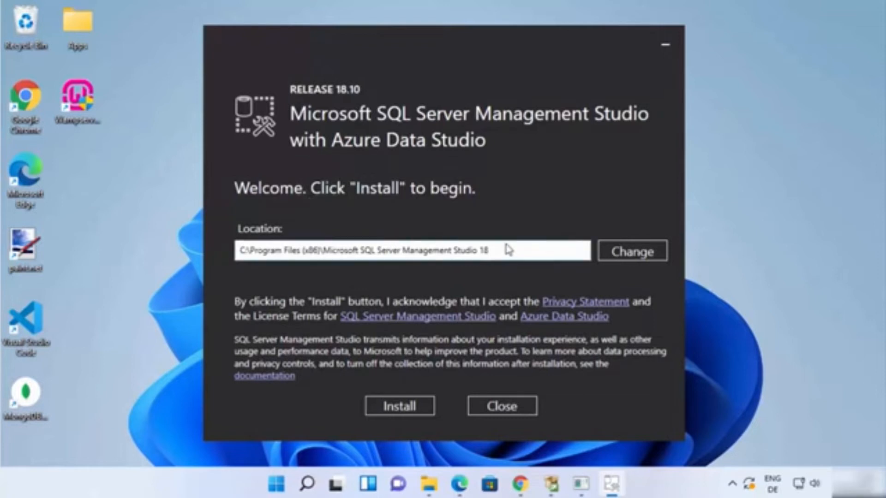
Install SSMS in C:\Program Files (x86)\Microsoft SQL Server Management Studio 18 and close the completed setup
click(612, 253)
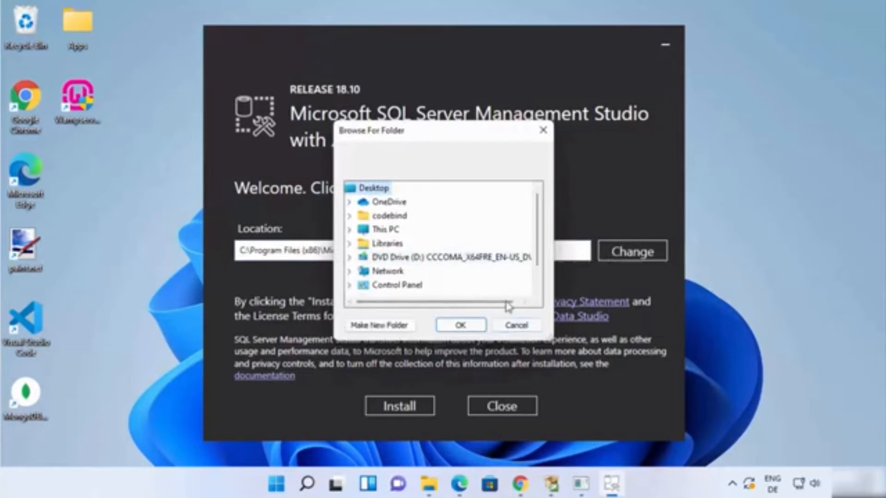
click(530, 325)
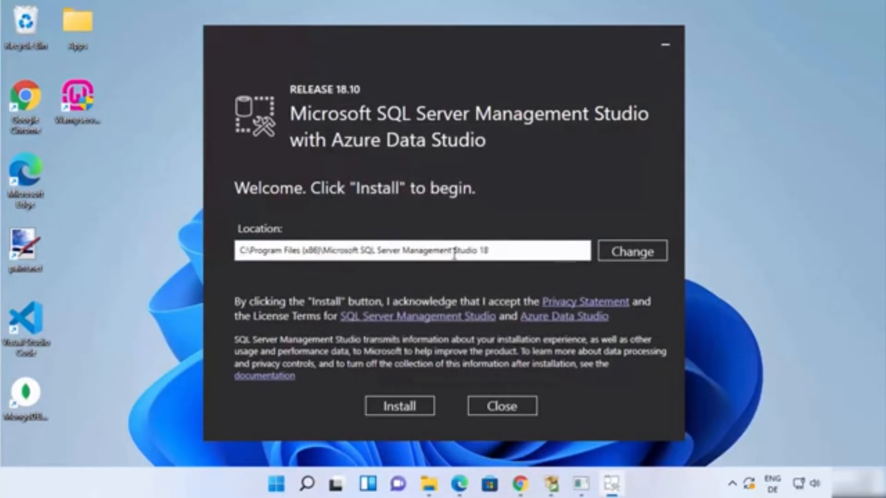
click(377, 406)
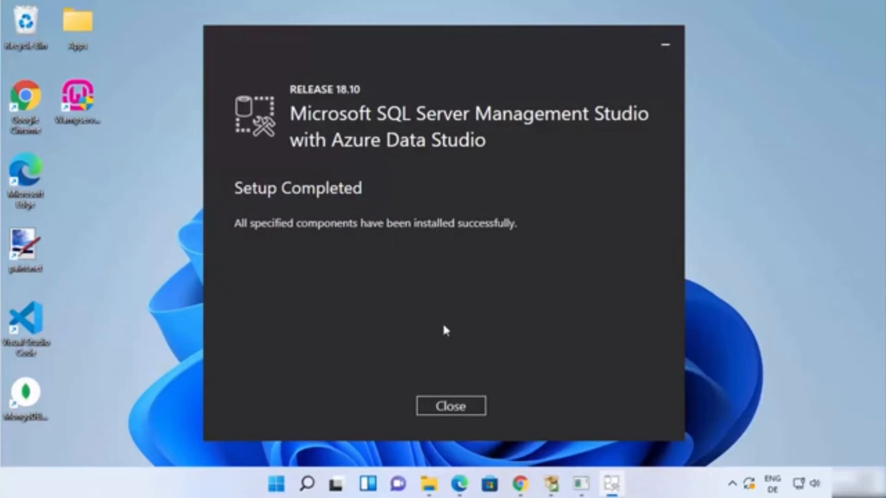
click(451, 407)
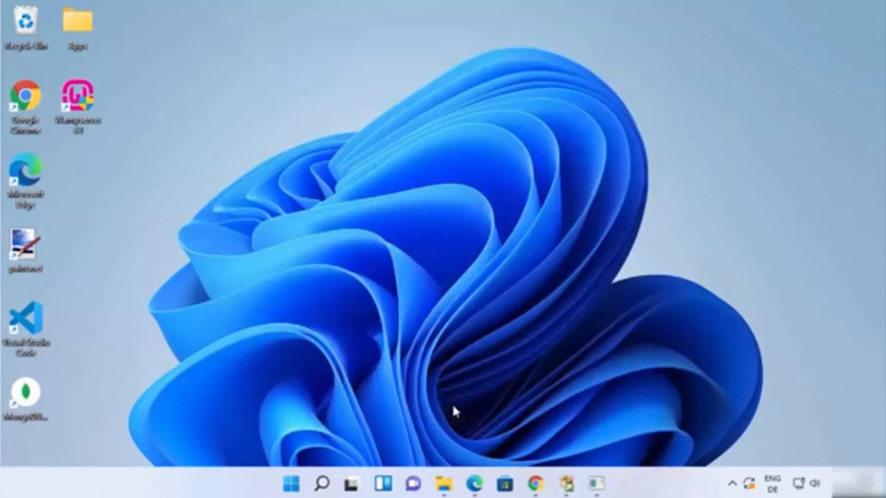
Find the Microsoft SQL Server Tools 18 folder among all installed apps and launch Microsoft SQL Server Management Studio 18
click(297, 490)
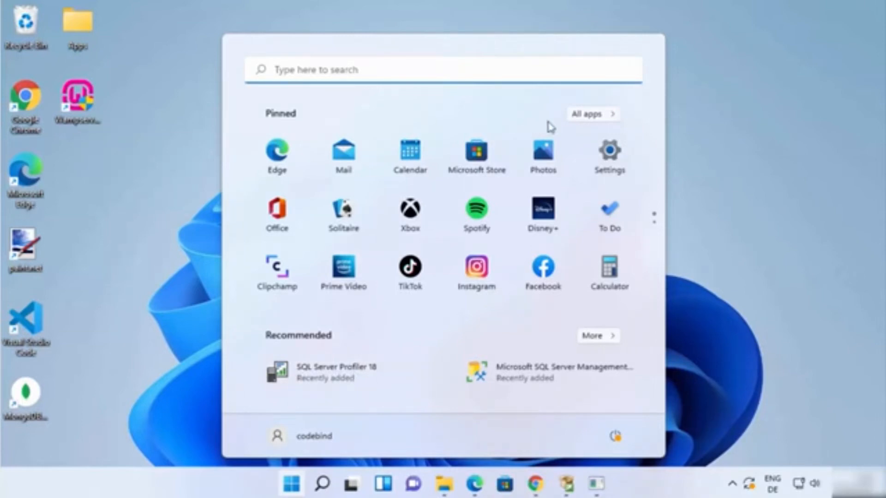
click(584, 116)
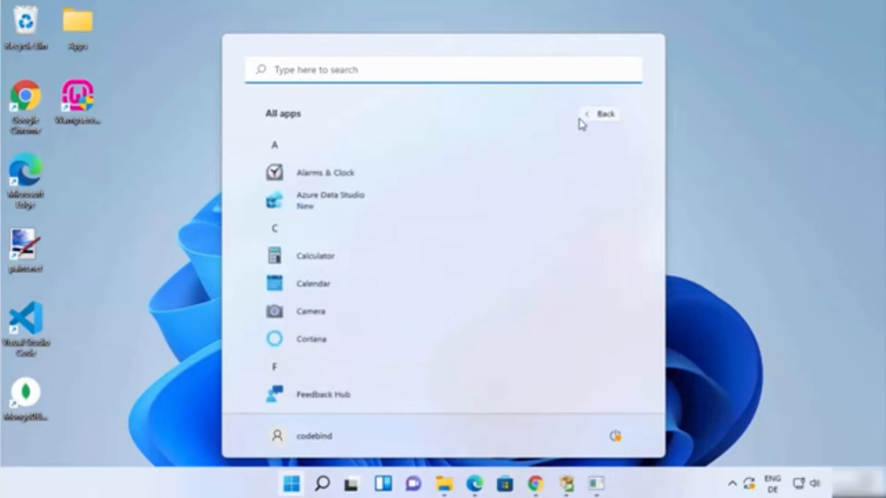
scroll(457, 209, down, 6)
scroll(393, 265, down, 3)
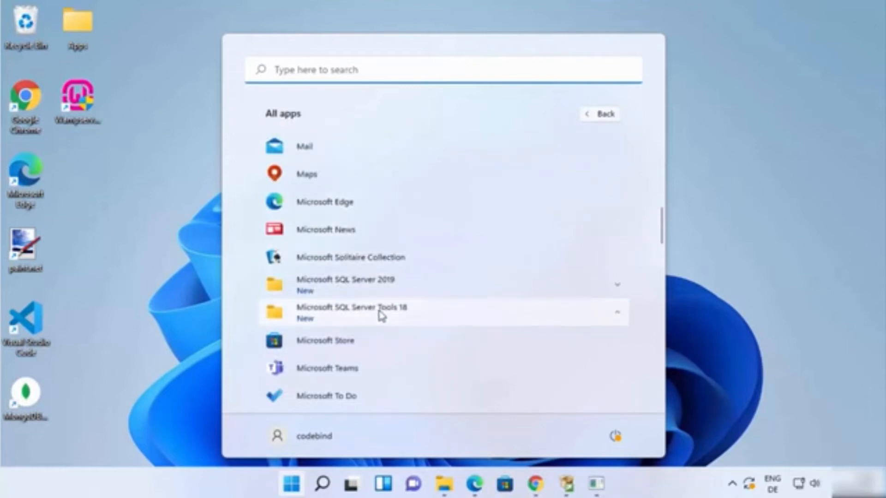
scroll(410, 295, down, 3)
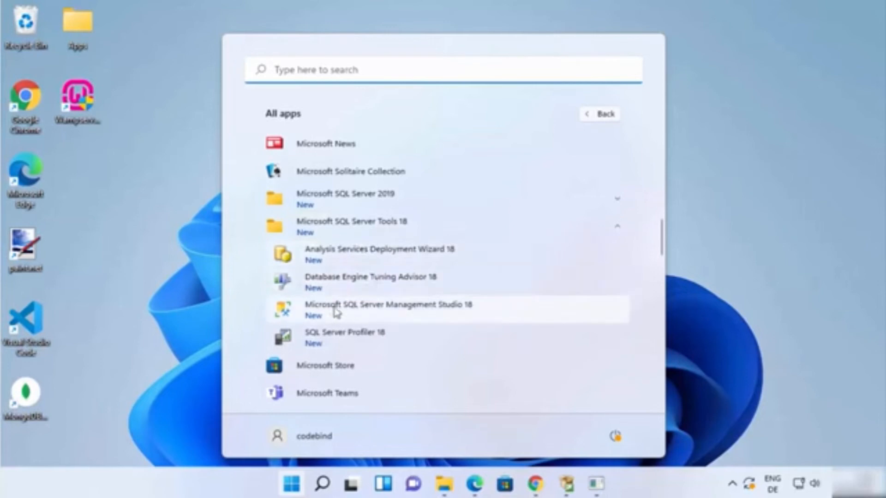
click(387, 314)
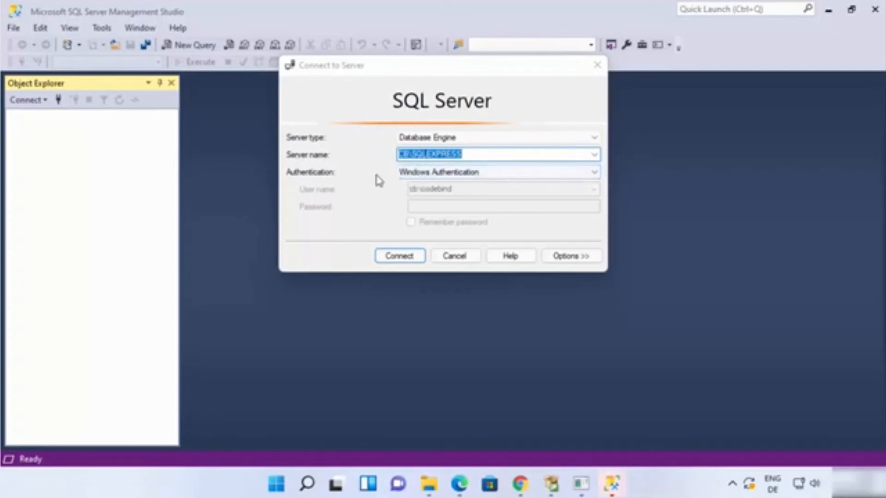
Connect to the CB\SQLEXPRESS Database Engine using Windows Authentication
click(436, 140)
click(347, 151)
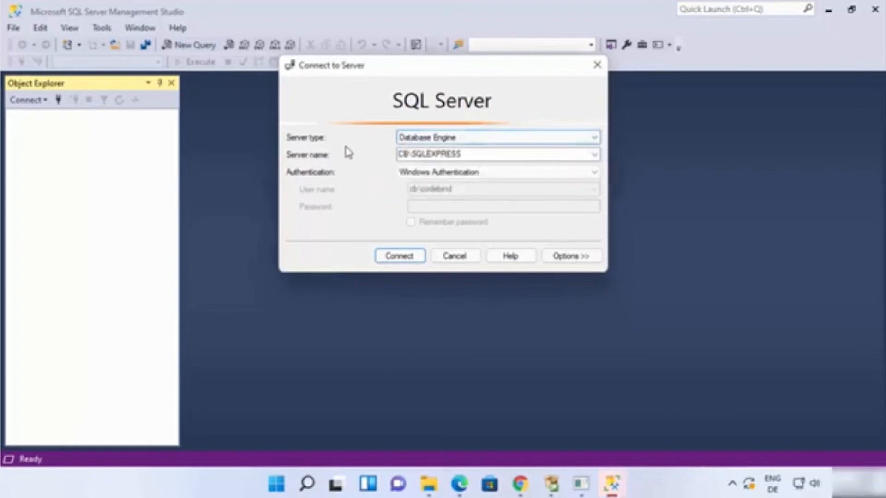
click(399, 257)
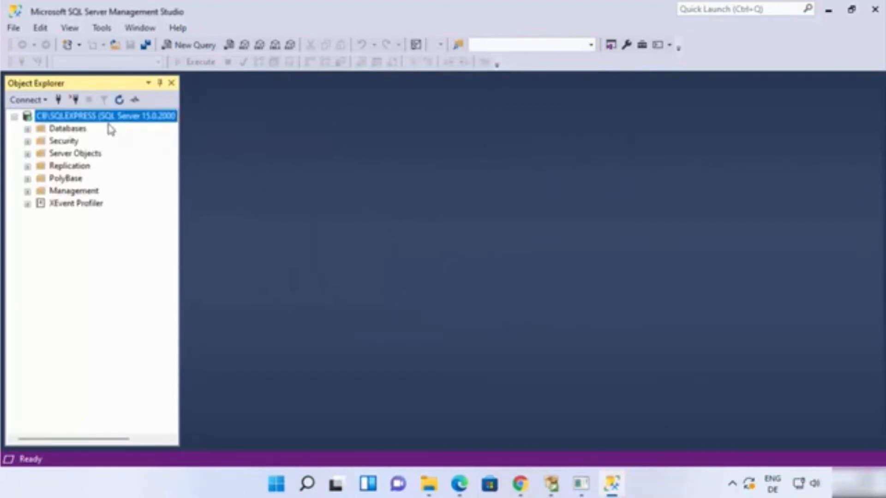
Browse the server's system databases and expand the master database down to its system tables
click(27, 129)
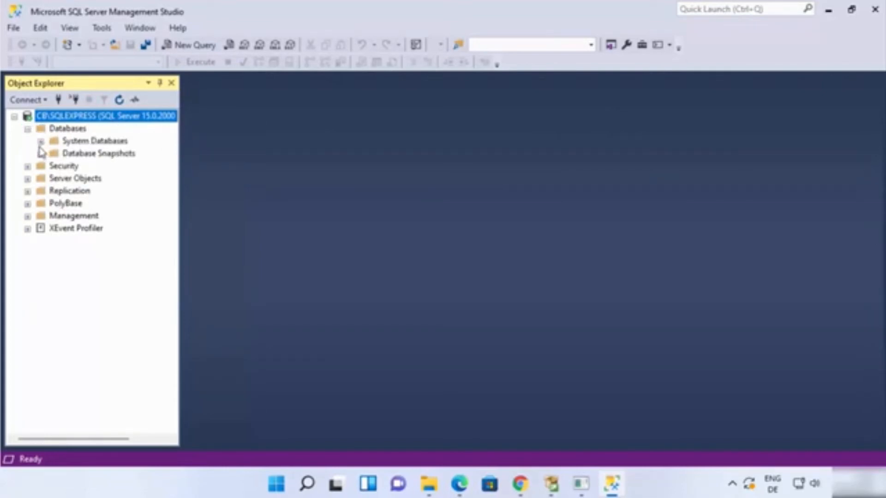
click(40, 141)
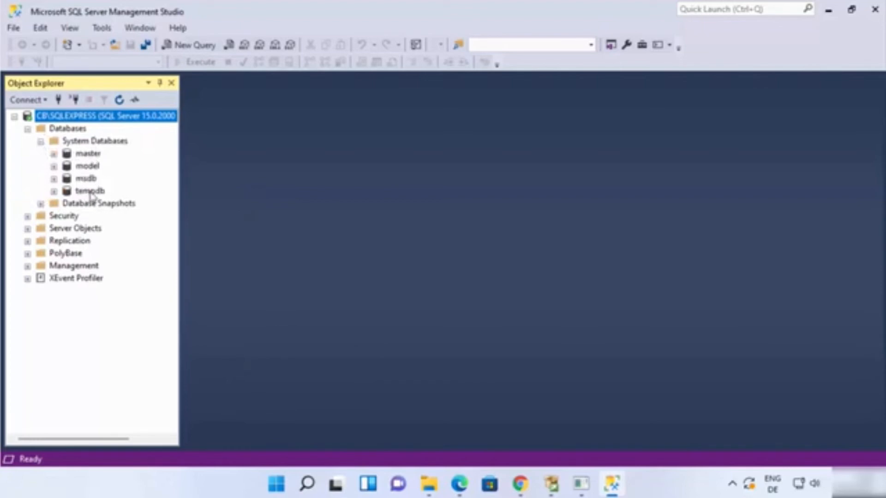
double_click(87, 154)
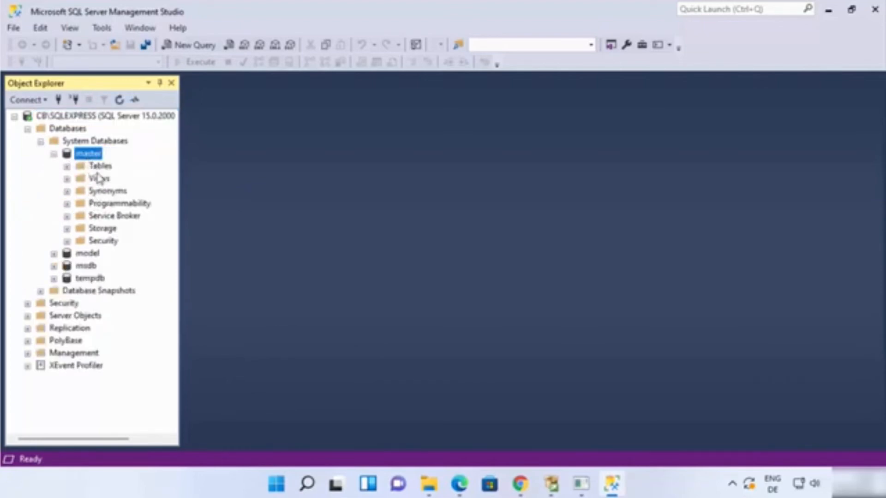
double_click(100, 166)
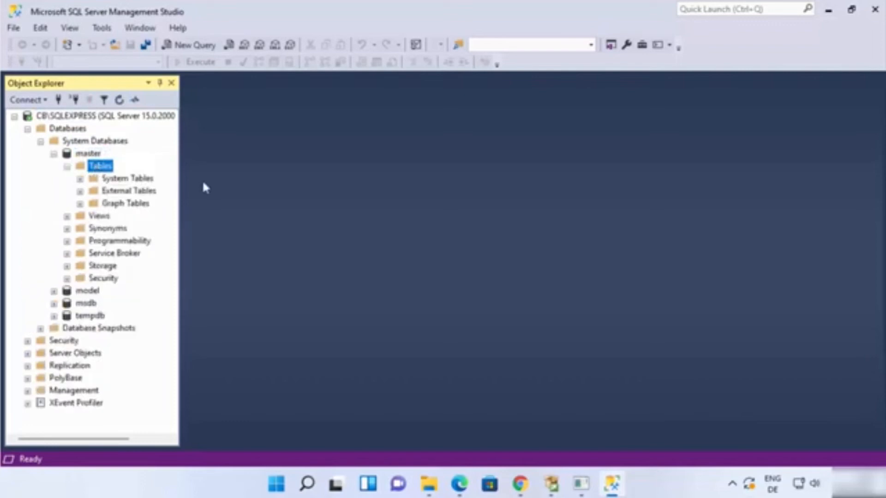
double_click(132, 179)
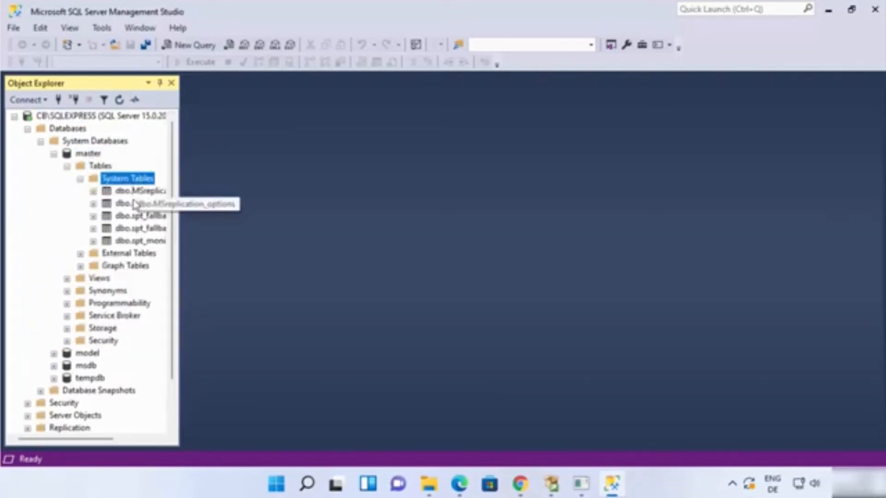
Expand the dbo.MSreplication_options table and open a blank new-table design in the master database
double_click(138, 191)
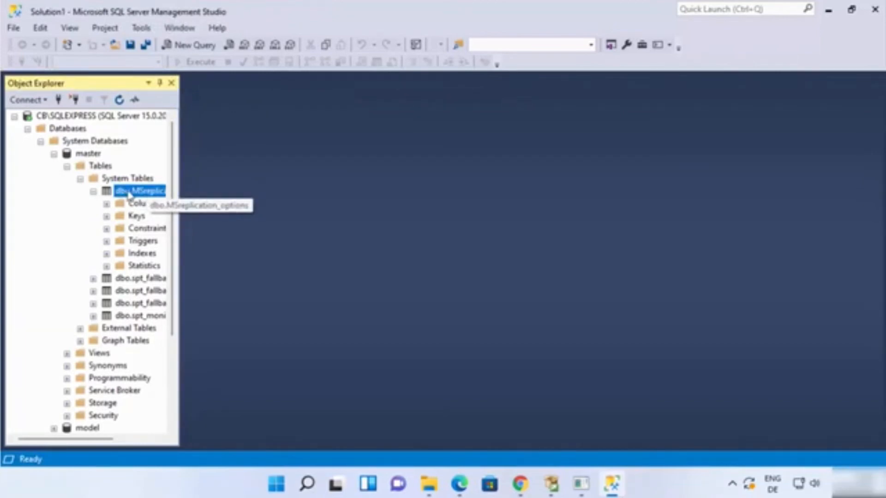
right_click(129, 193)
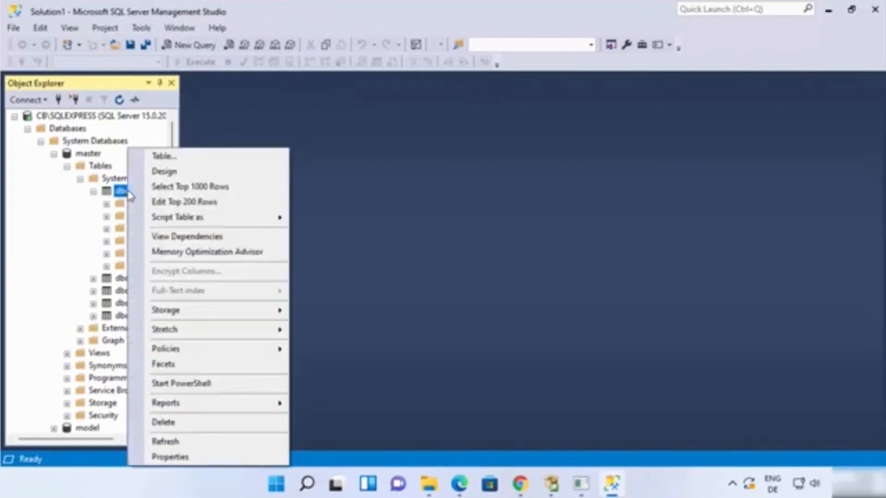
click(152, 158)
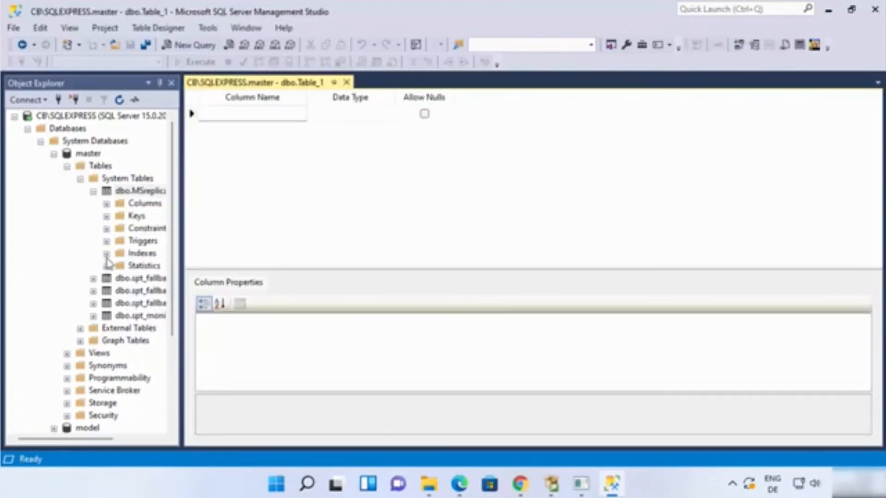
Collapse the expanded system tables, return to the Databases folder and bring up its commands for creating a new database
click(28, 128)
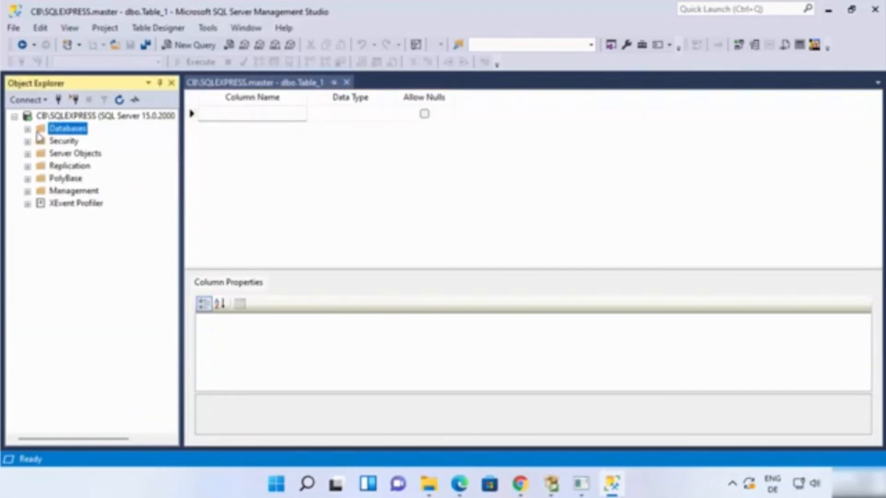
click(27, 129)
click(40, 128)
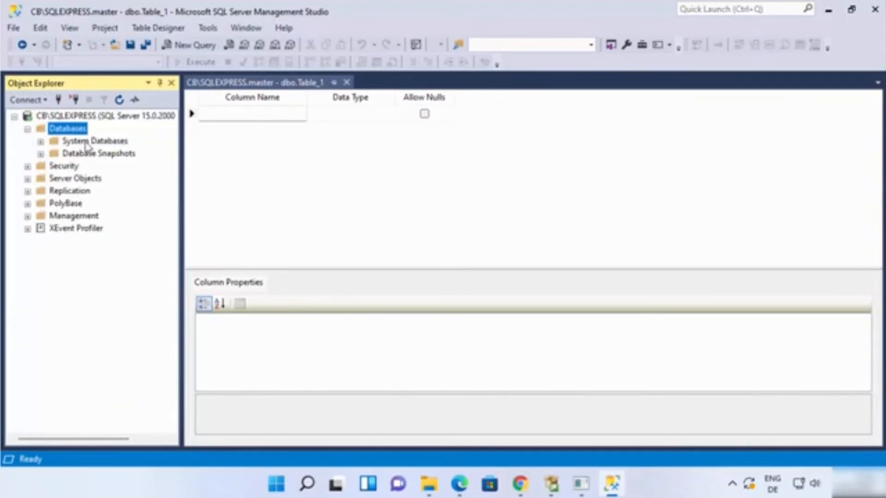
click(87, 156)
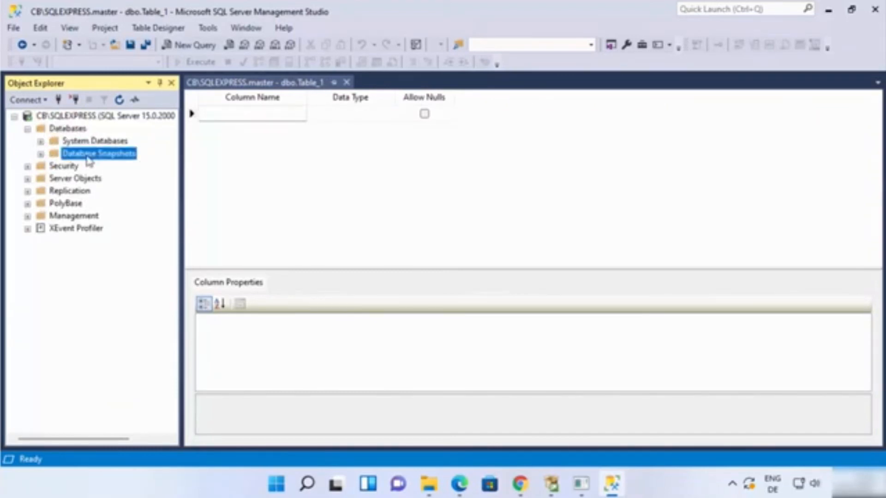
key(Left)
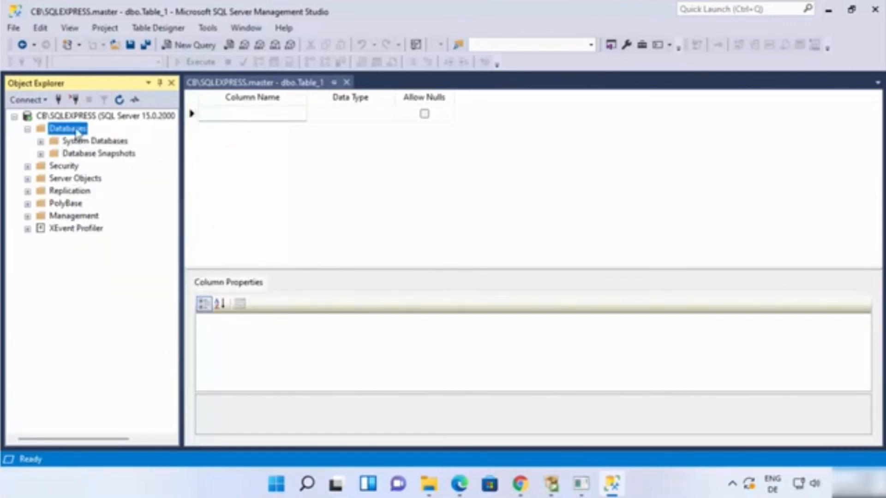
right_click(77, 134)
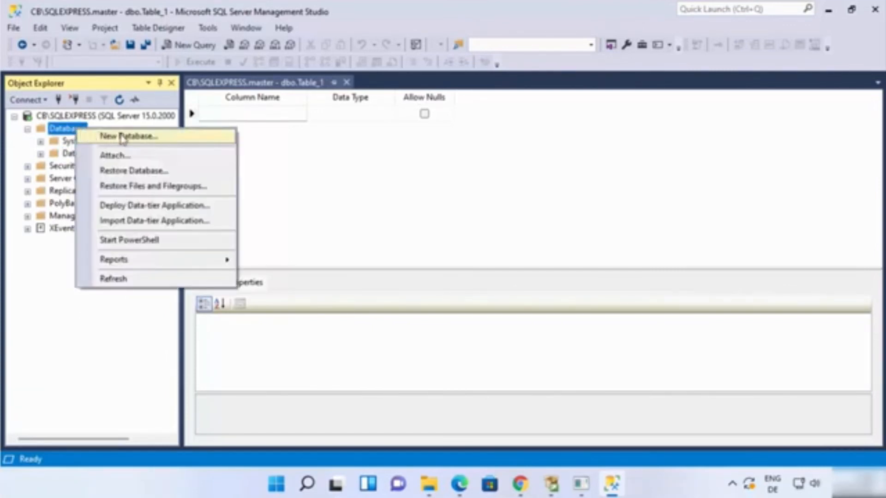